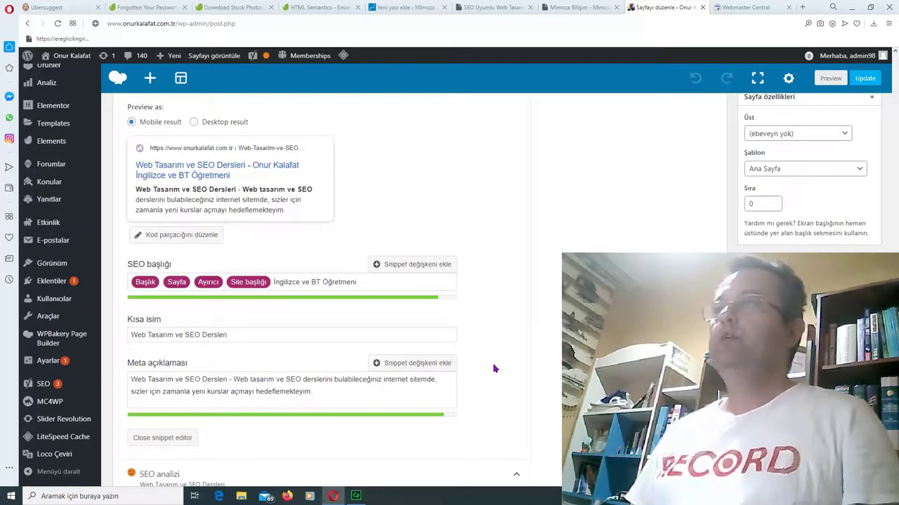
Step: Review the page's Yoast SEO snippet fields and the opening how-to steps of the draft post "SEO Uyumlu Web Tasarım Sürecimiz"
scroll(507, 375, "up", 1)
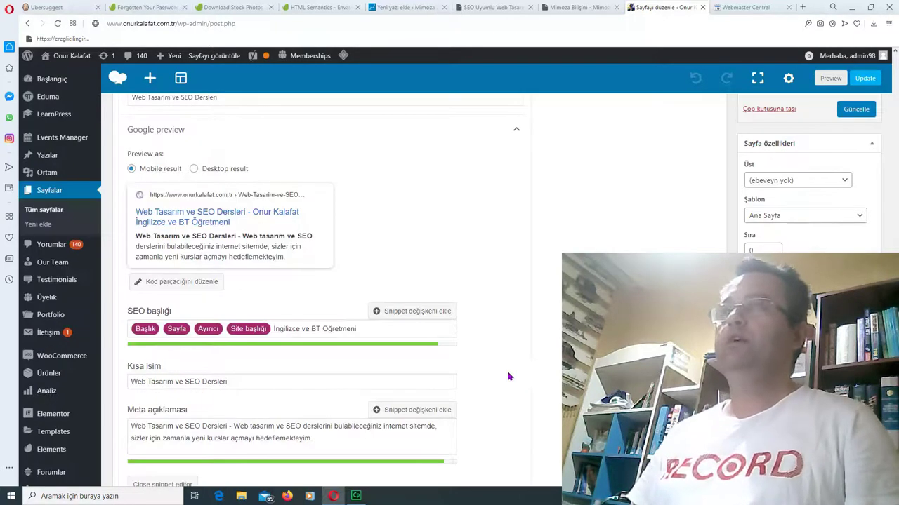
scroll(509, 377, "up", 1)
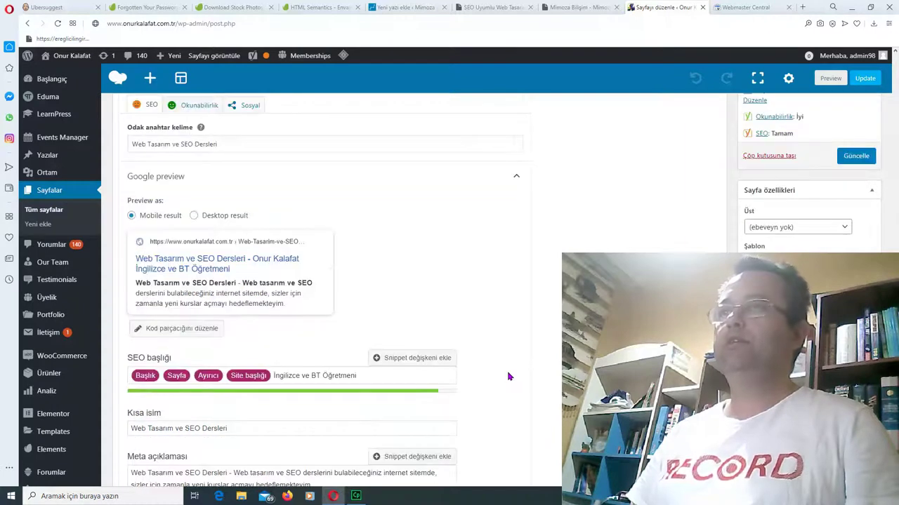
scroll(509, 377, "up", 1)
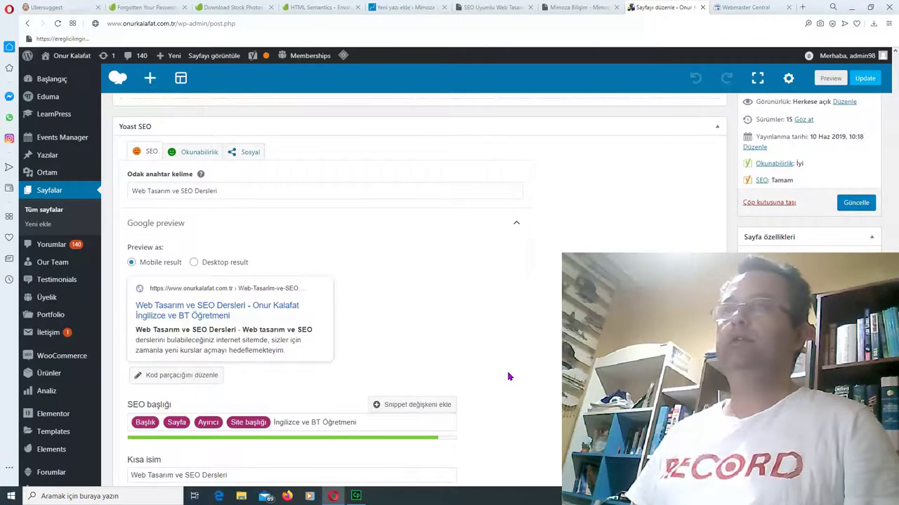
scroll(509, 377, "up", 1)
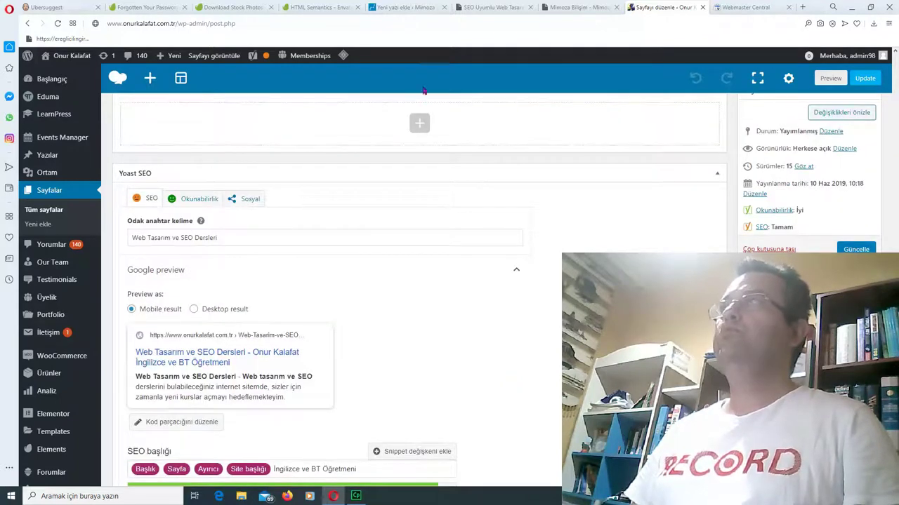
left_click(419, 10)
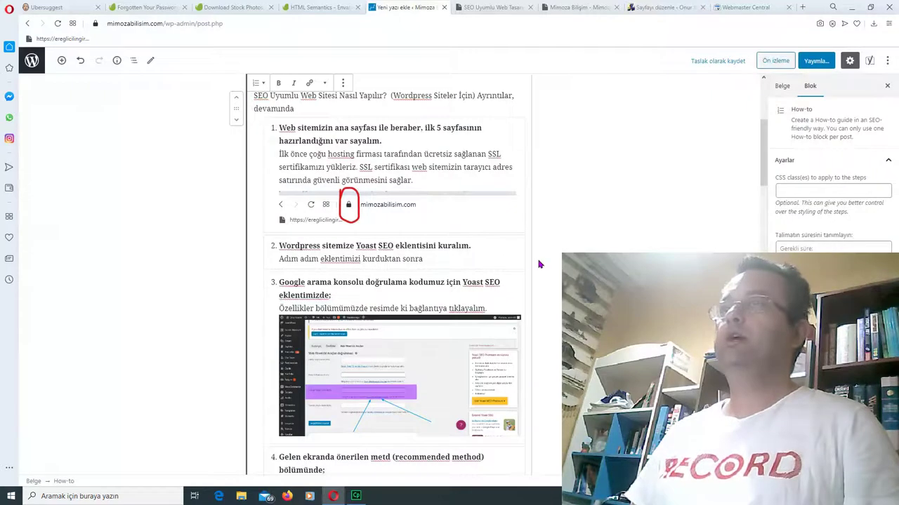
scroll(539, 264, "up", 1)
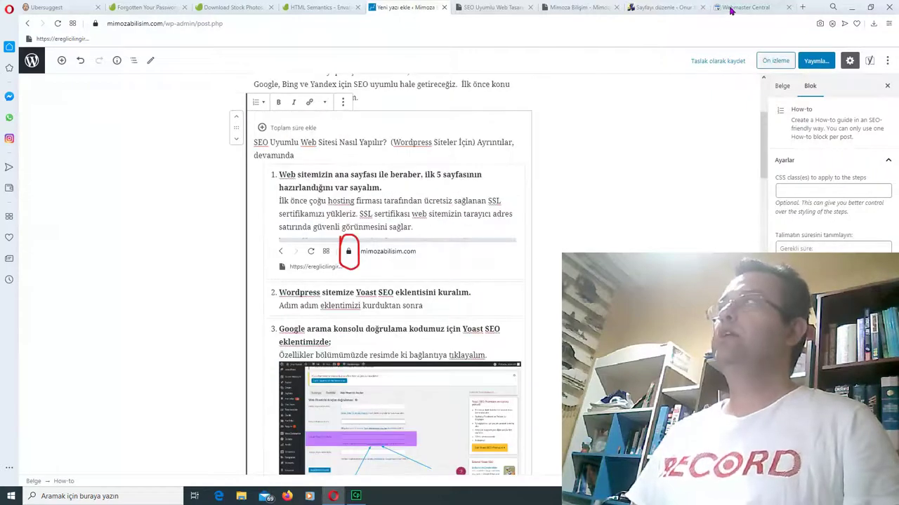
scroll(465, 206, "up", 4)
scroll(466, 206, "down", 1)
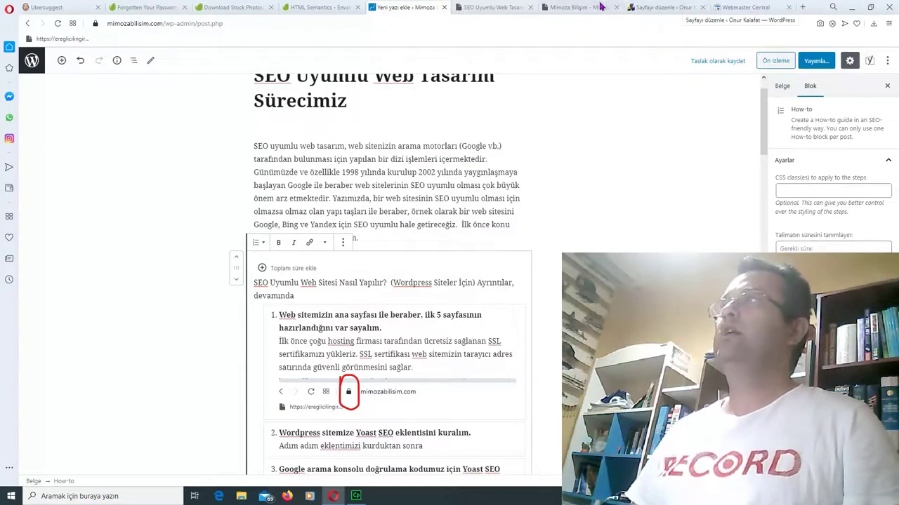
Step: Return to the "Web Tasarım ve SEO Dersleri" page editor, stay on it when asked about leaving, and update the page
left_click(659, 8)
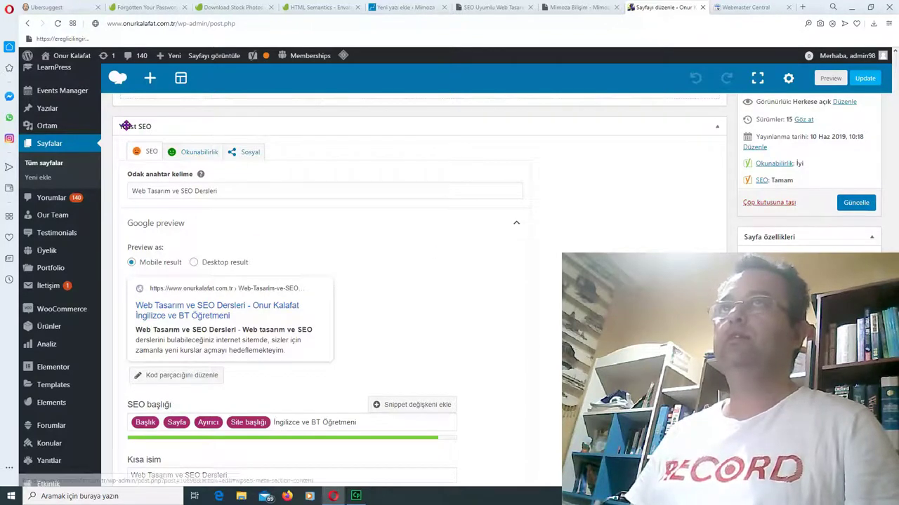
left_click(205, 58)
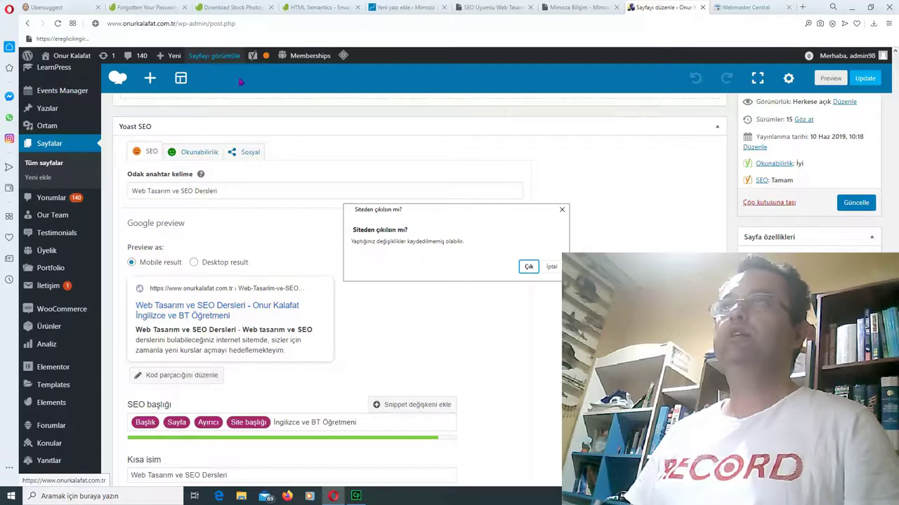
left_click(553, 266)
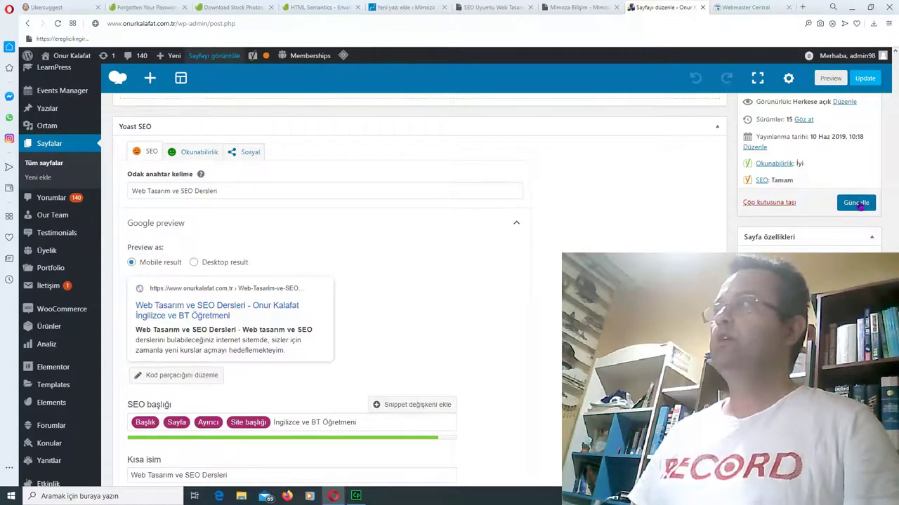
left_click(857, 202)
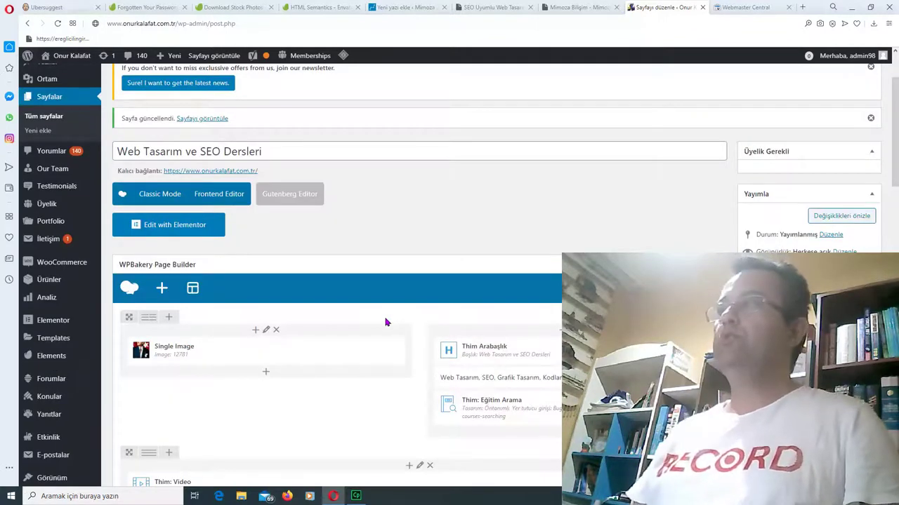
Step: View the updated "Web Tasarım ve SEO Dersleri" page on the live site and check its title banner
scroll(384, 322, "down", 2)
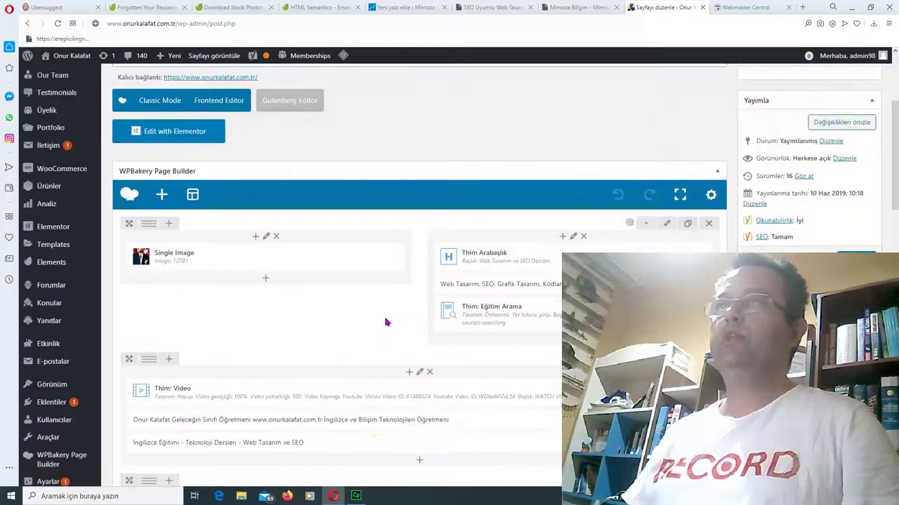
left_click(220, 61)
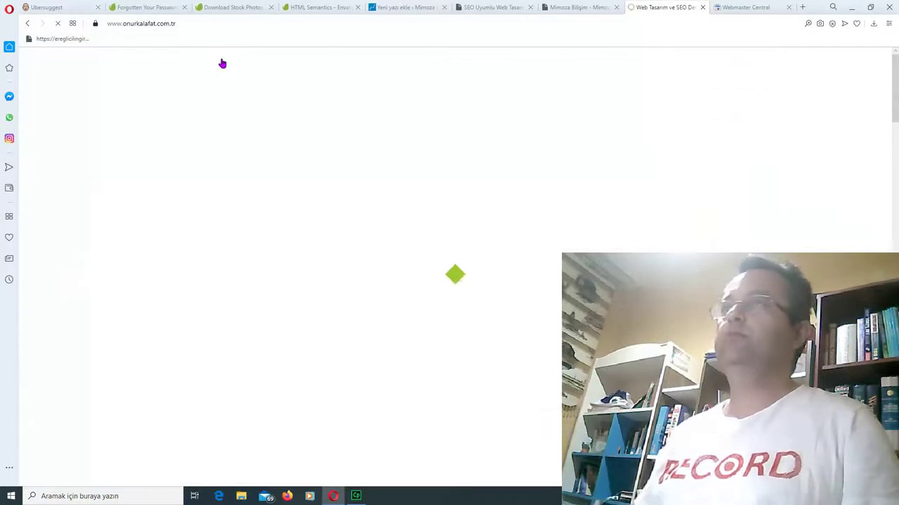
scroll(363, 219, "down", 2)
scroll(363, 221, "up", 2)
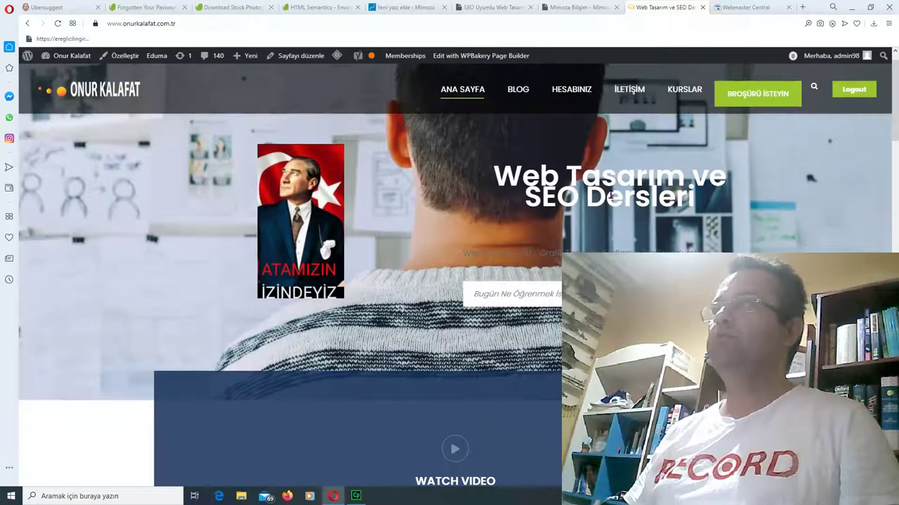
Step: Reopen the page for editing and expand the Yoast SEO snippet editor from its Google preview
left_click(306, 61)
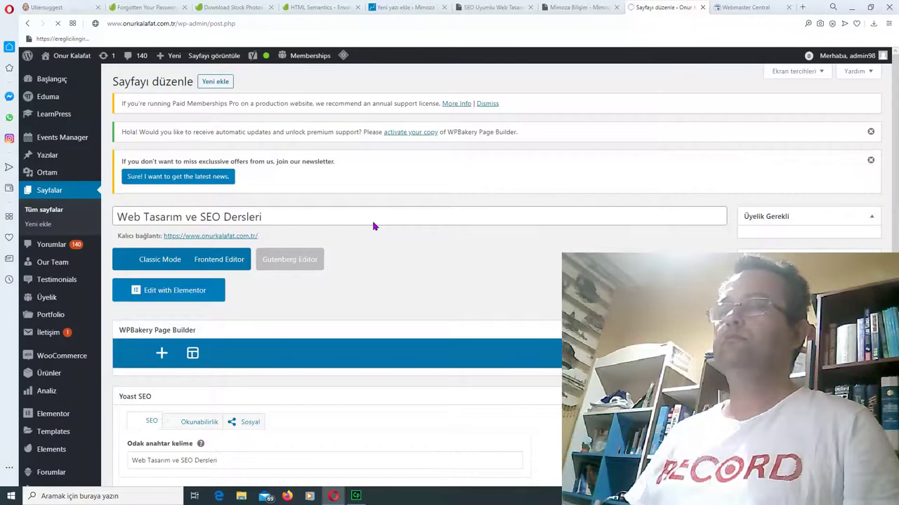
scroll(373, 222, "down", 3)
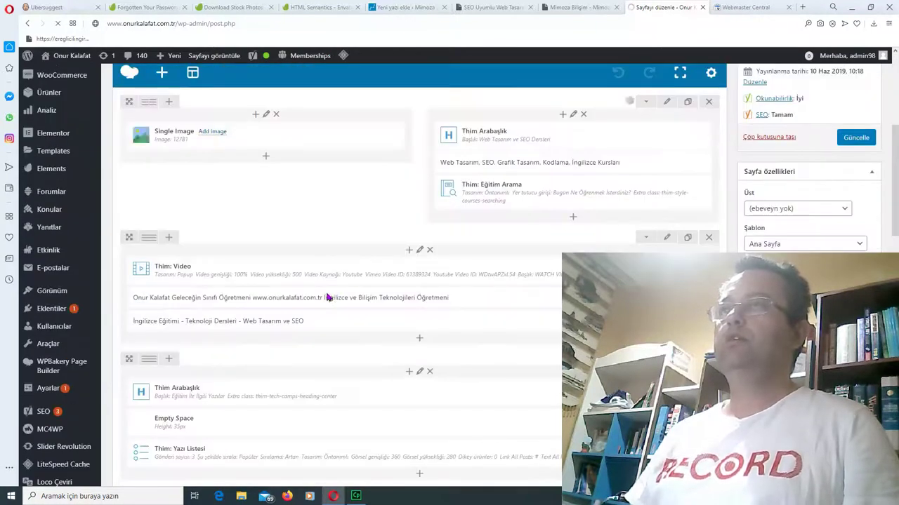
scroll(327, 298, "down", 6)
scroll(327, 297, "down", 3)
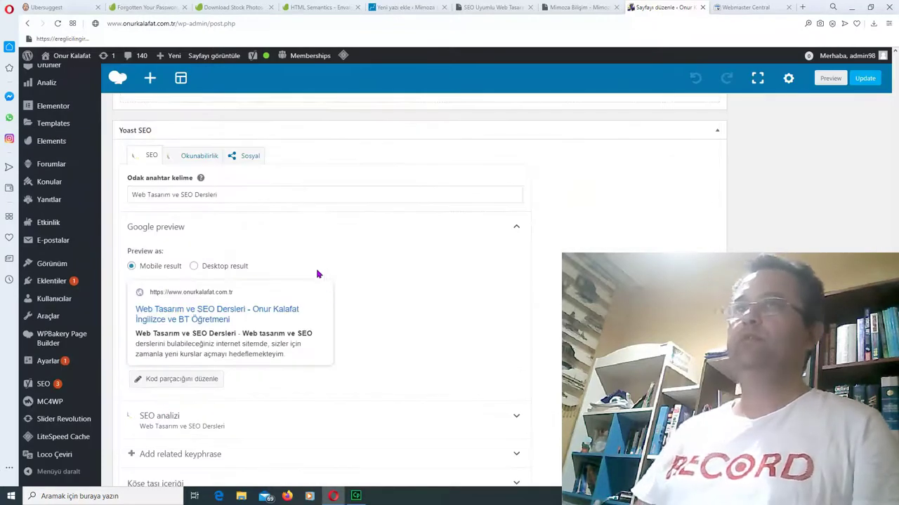
left_click(319, 194)
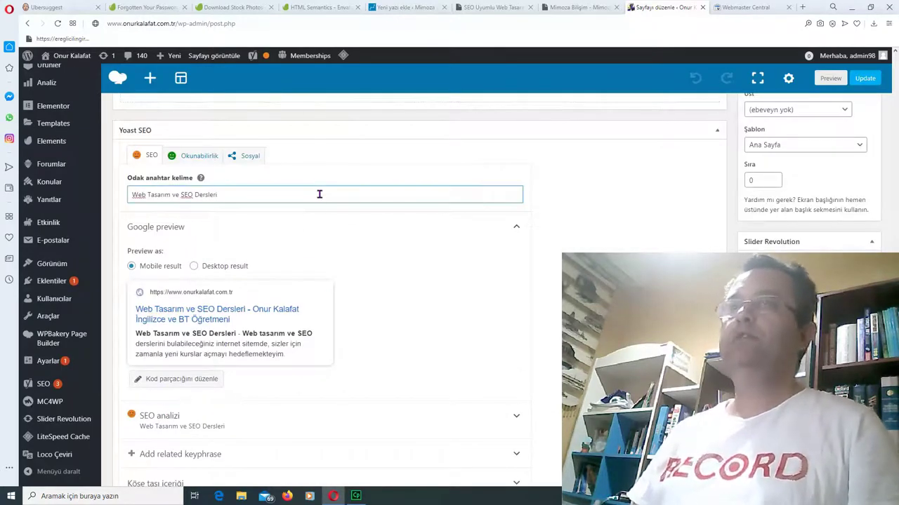
scroll(386, 300, "down", 1)
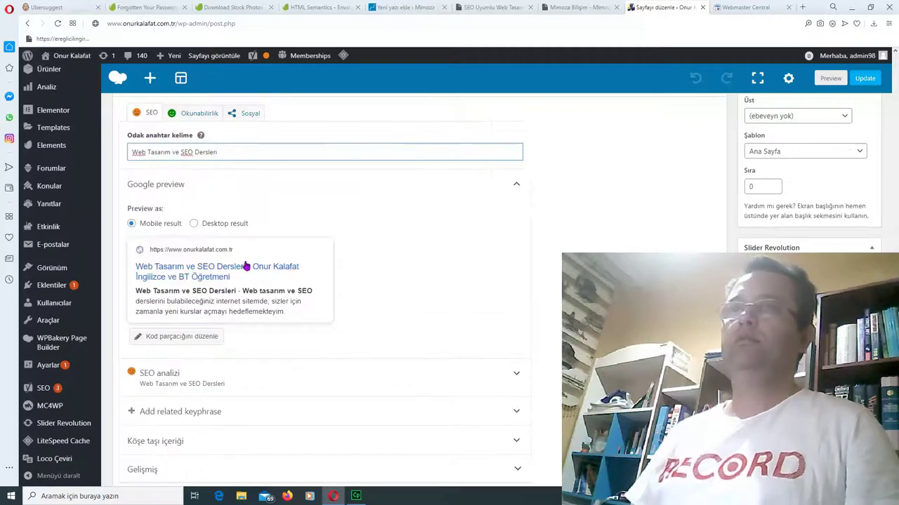
left_click(311, 261)
scroll(529, 340, "down", 2)
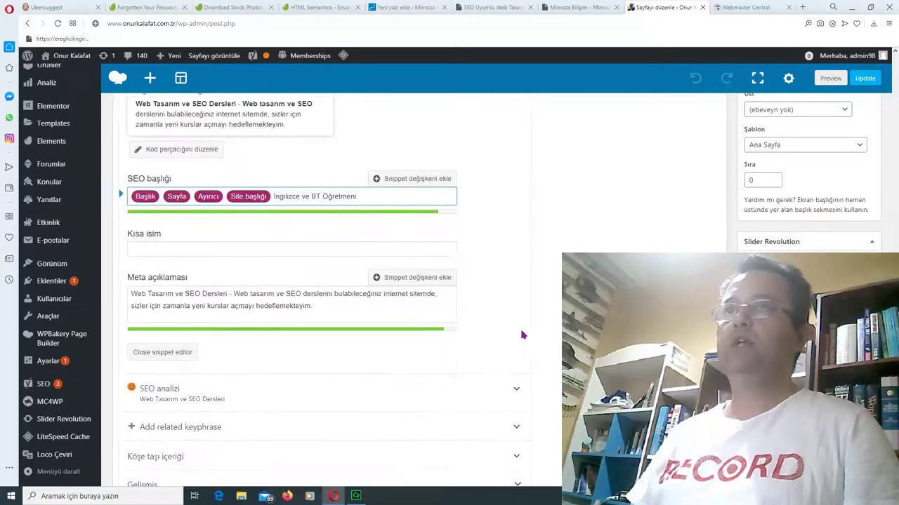
Step: Remove the Başlık variable from the start of the SEO title
scroll(169, 224, "up", 1)
scroll(169, 223, "up", 1)
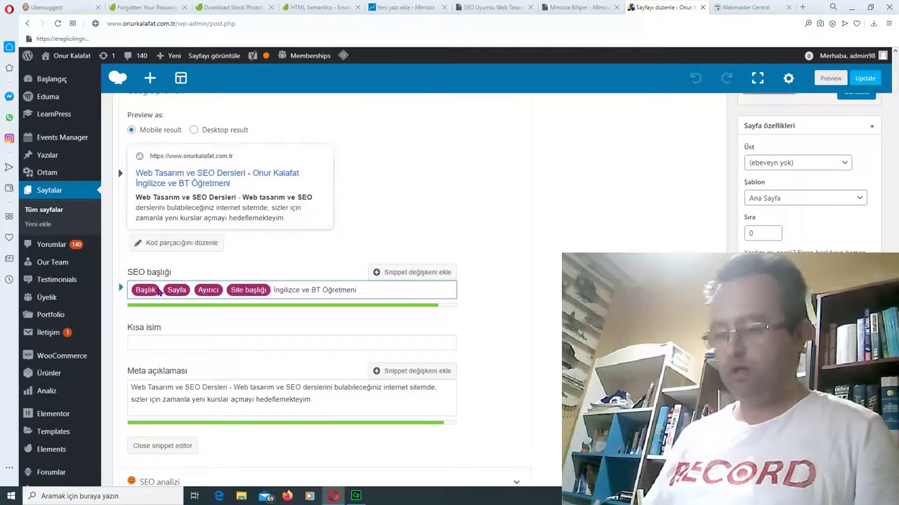
key("BackSpace")
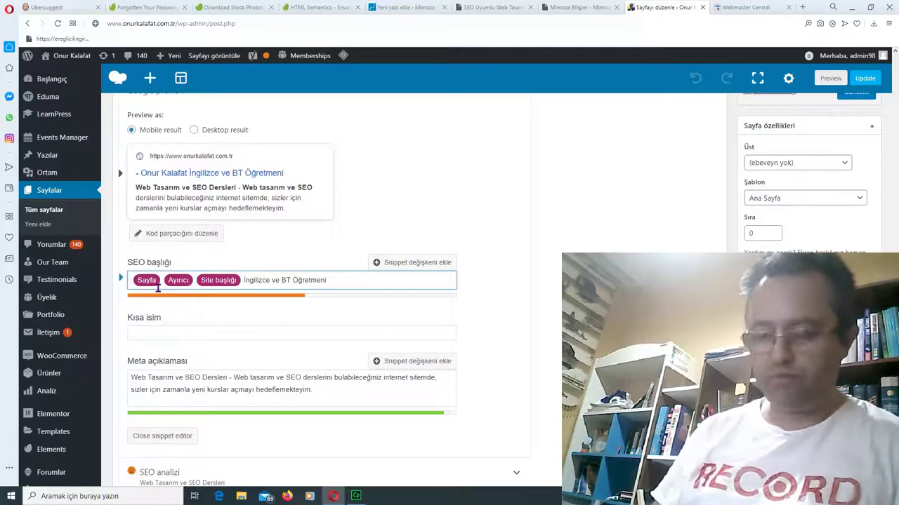
Step: Copy the focus keyphrase "Web Tasarım ve SEO Dersleri" into the SEO title before the Sayfa variable
scroll(158, 288, "up", 2)
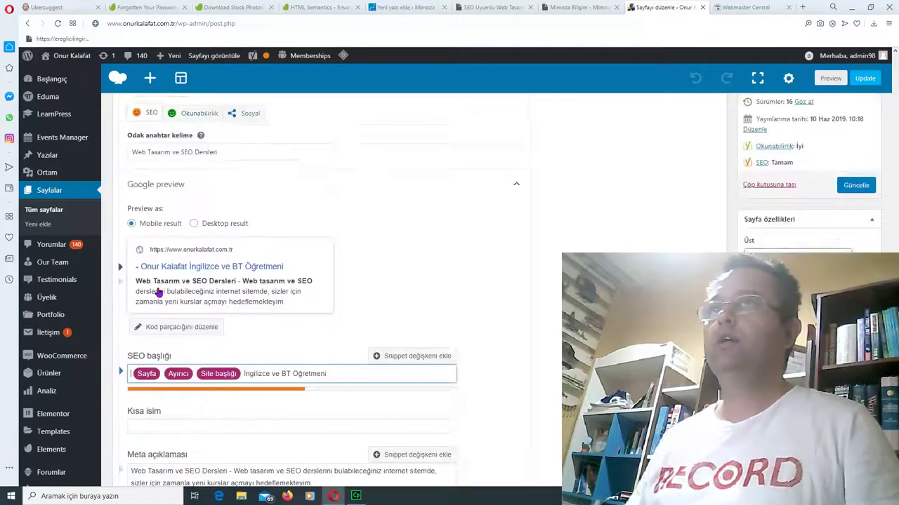
triple_click(225, 198)
key("ctrl+c")
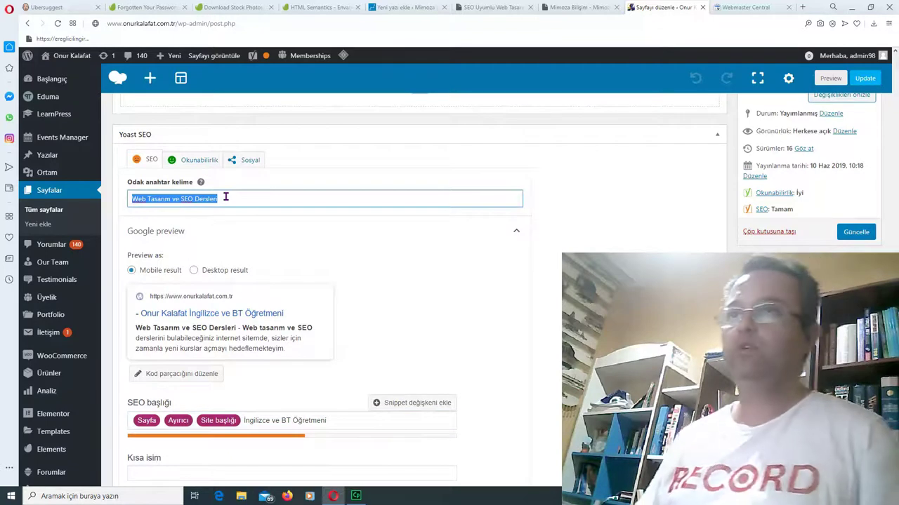
scroll(224, 243, "down", 1)
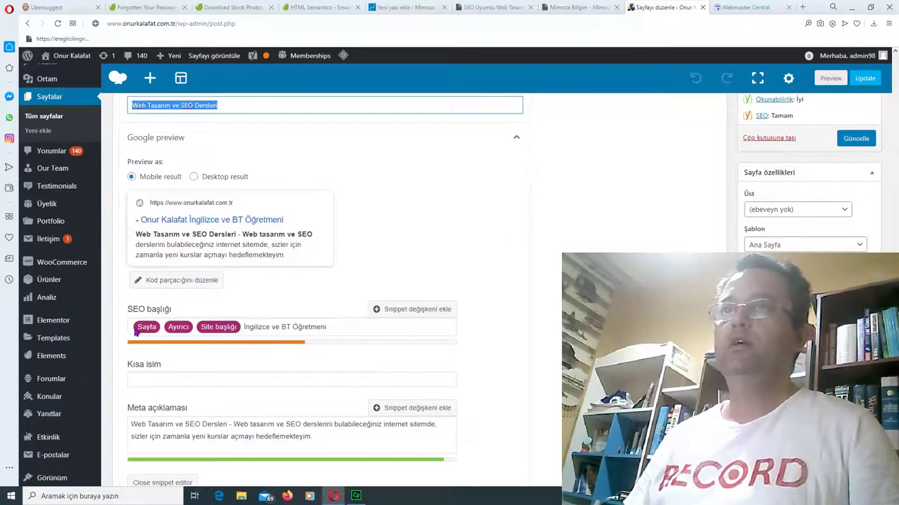
left_click(136, 330)
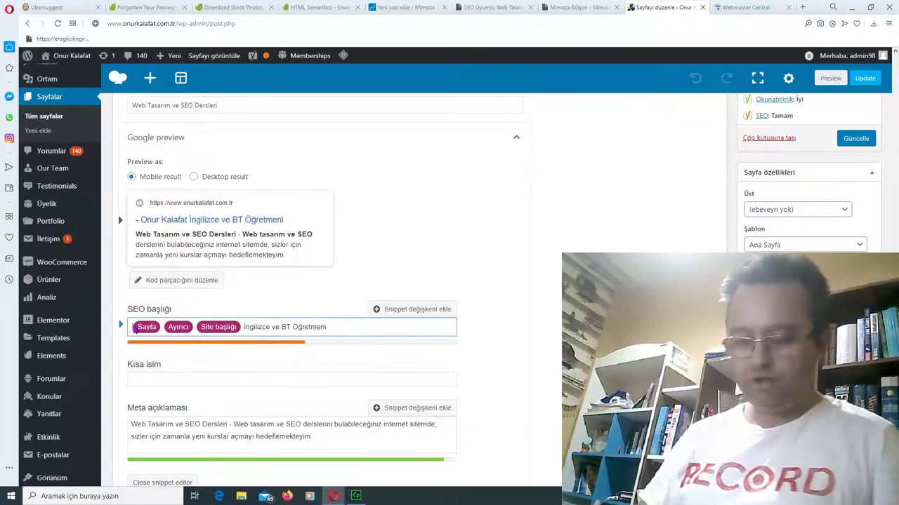
key("ctrl+v")
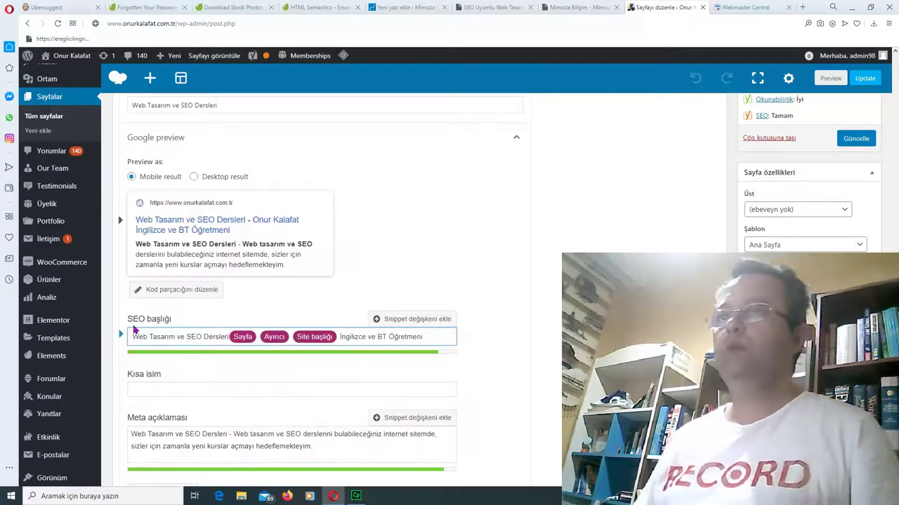
left_click(510, 317)
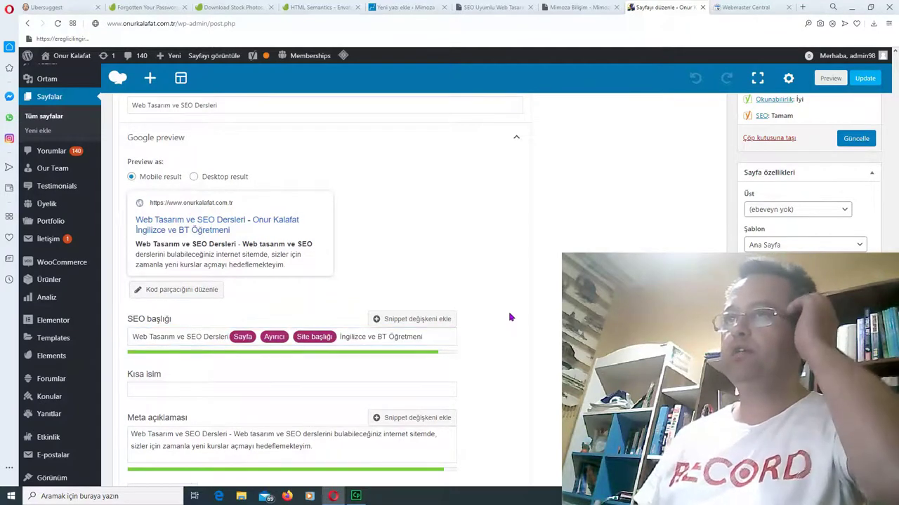
Step: Copy the focus keyphrase "Web Tasarım ve SEO Dersleri" again and review the snippet's SEO title, slug and meta description fields
scroll(511, 318, "down", 1)
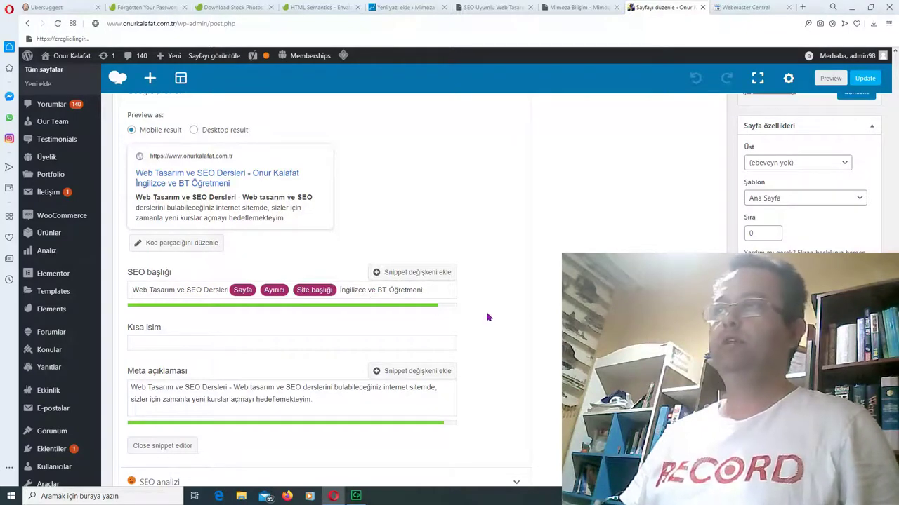
scroll(531, 371, "down", 2)
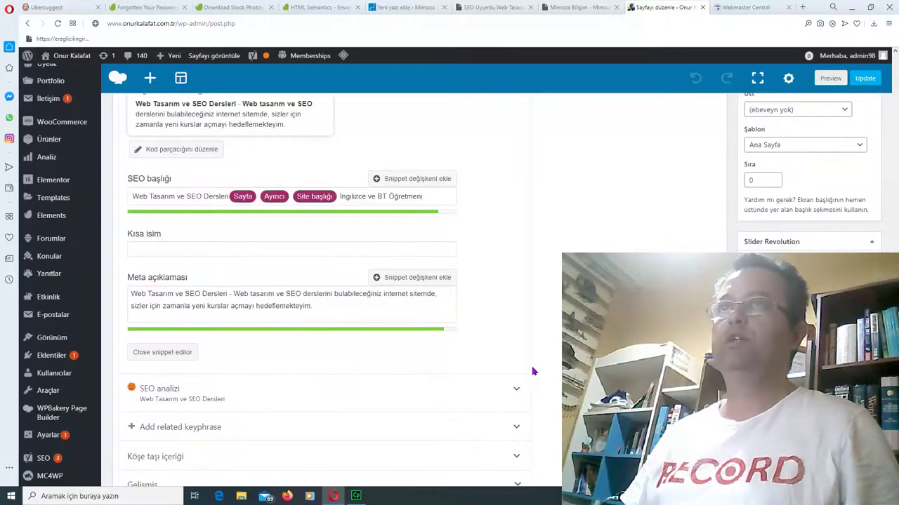
scroll(531, 371, "up", 1)
scroll(544, 330, "down", 1)
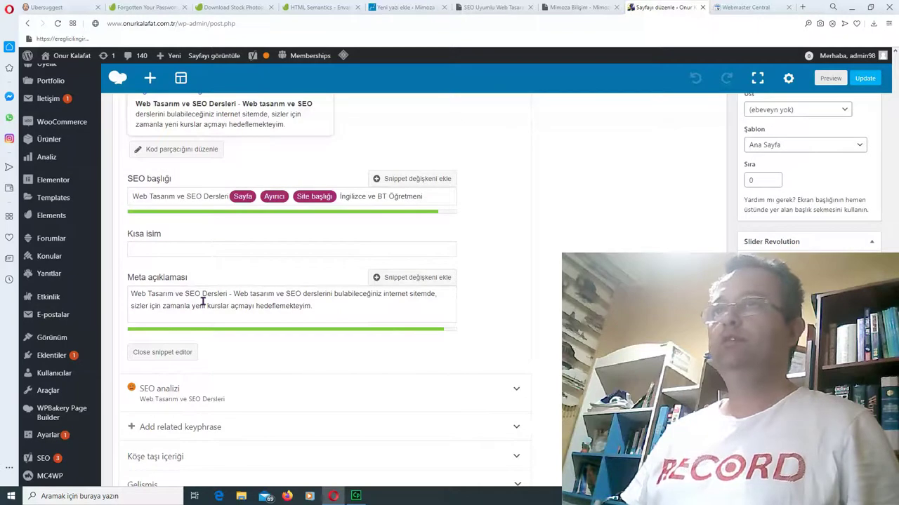
scroll(177, 297, "up", 4)
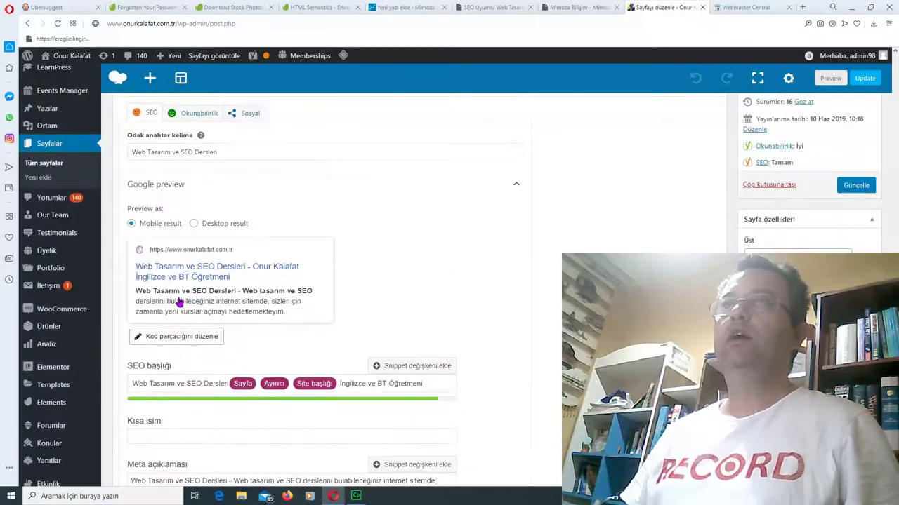
left_click(235, 152)
key("ctrl+a")
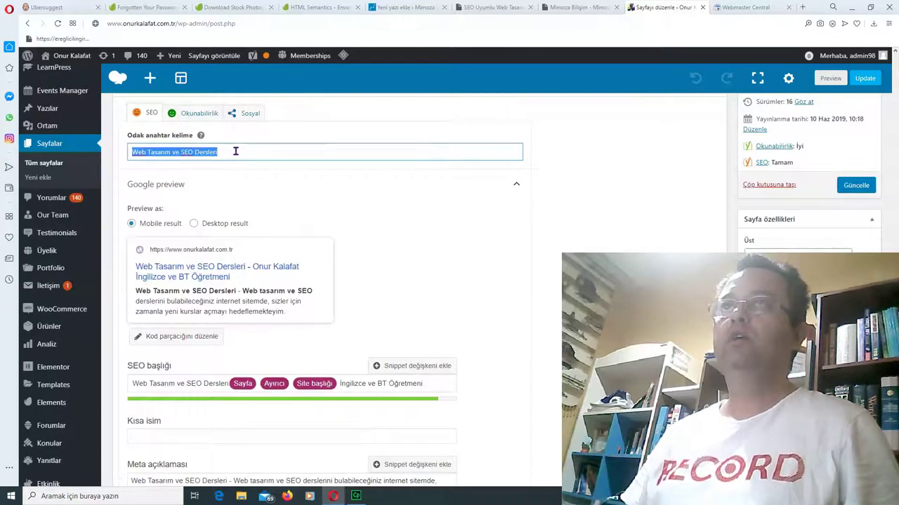
right_click(235, 152)
left_click(259, 184)
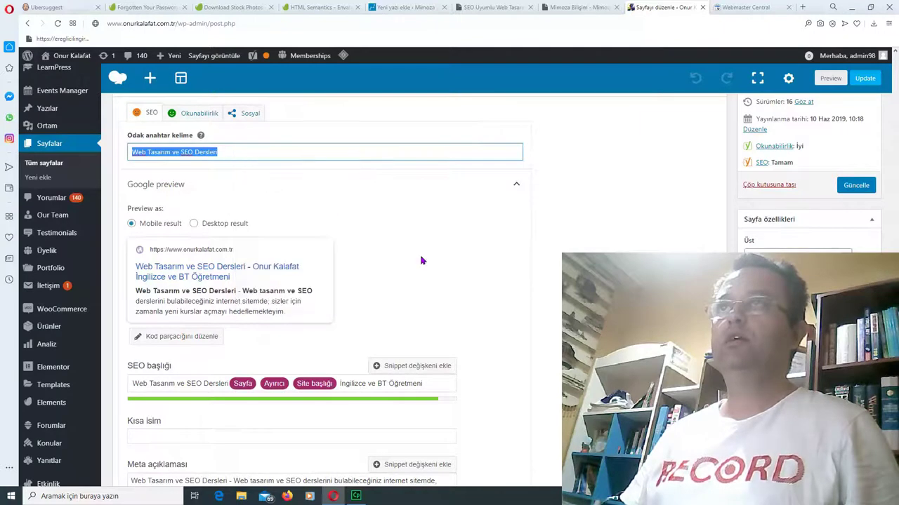
scroll(467, 316, "down", 3)
scroll(467, 316, "down", 1)
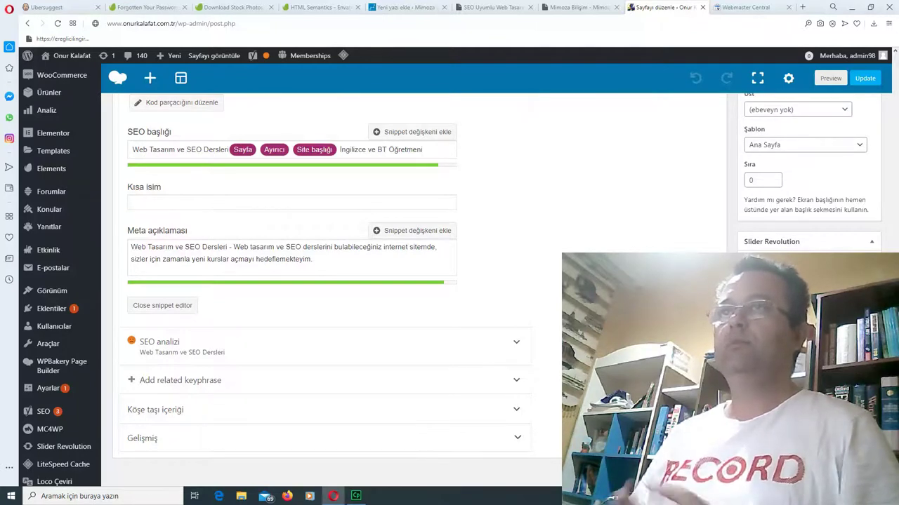
Step: Expand the SEO analysis of the focus keyphrase and read its problems and good results
scroll(337, 281, "down", 1)
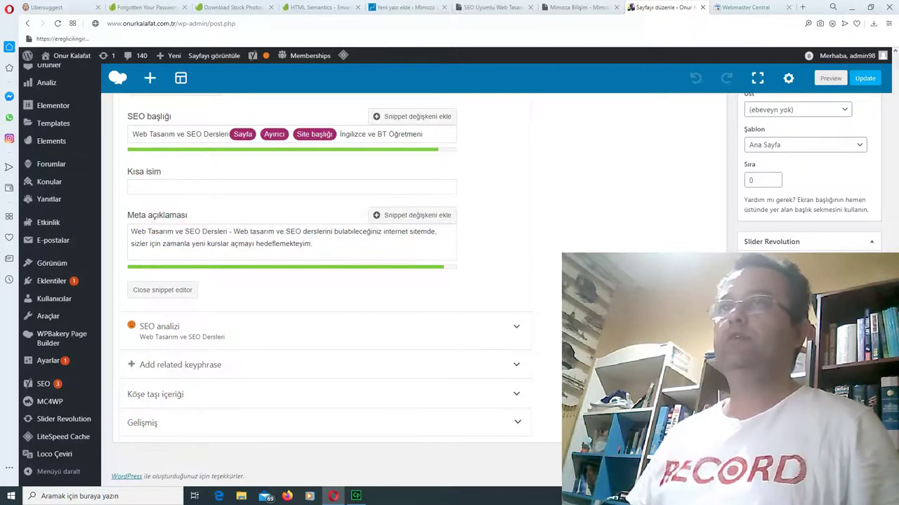
left_click(261, 335)
scroll(552, 351, "down", 1)
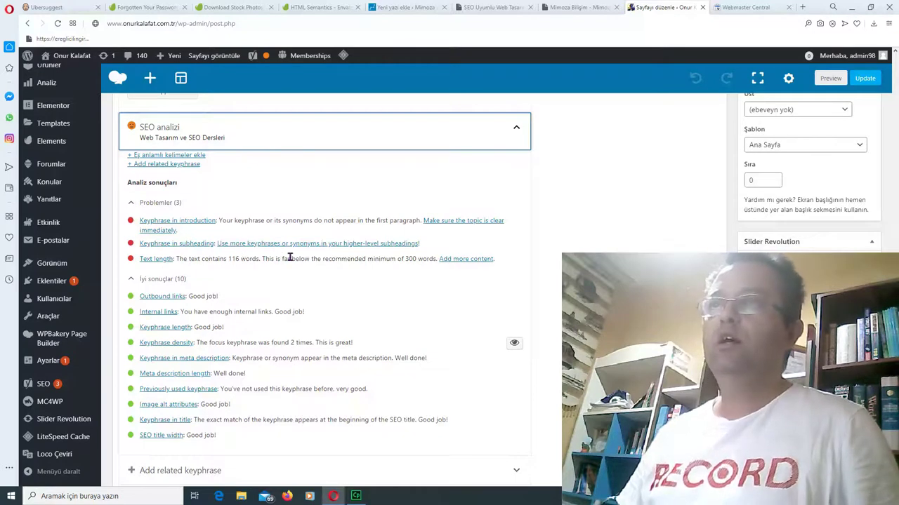
scroll(251, 311, "down", 1)
scroll(251, 314, "up", 1)
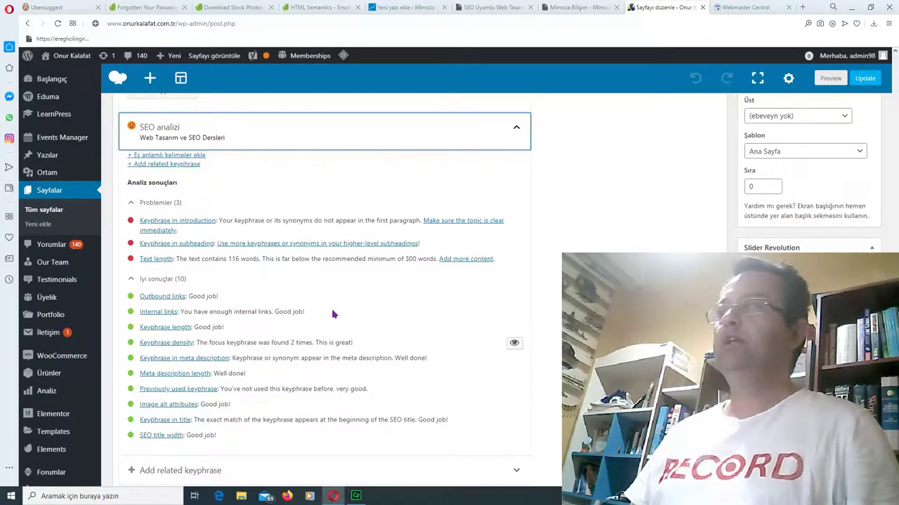
Step: Compare the focus keyphrase with the Google preview, SEO title and meta description to see where it is used
scroll(507, 363, "up", 7)
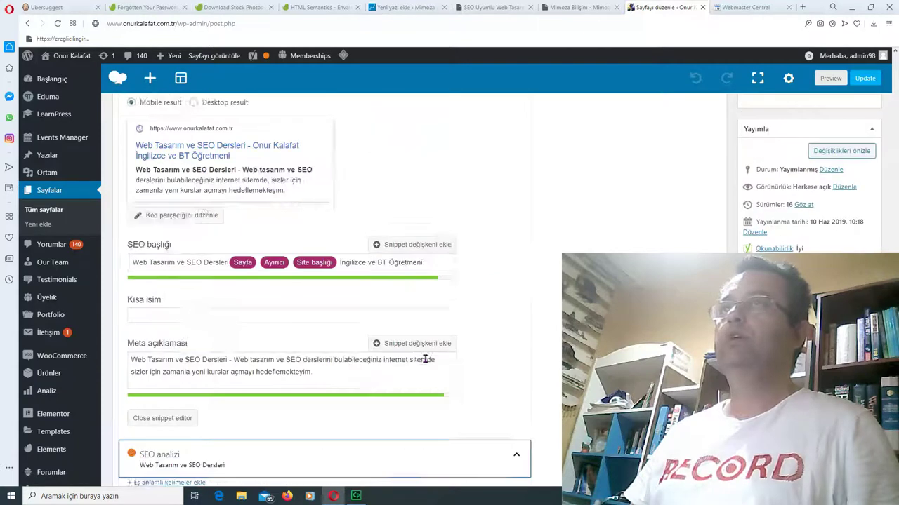
scroll(424, 358, "down", 1)
scroll(425, 358, "up", 1)
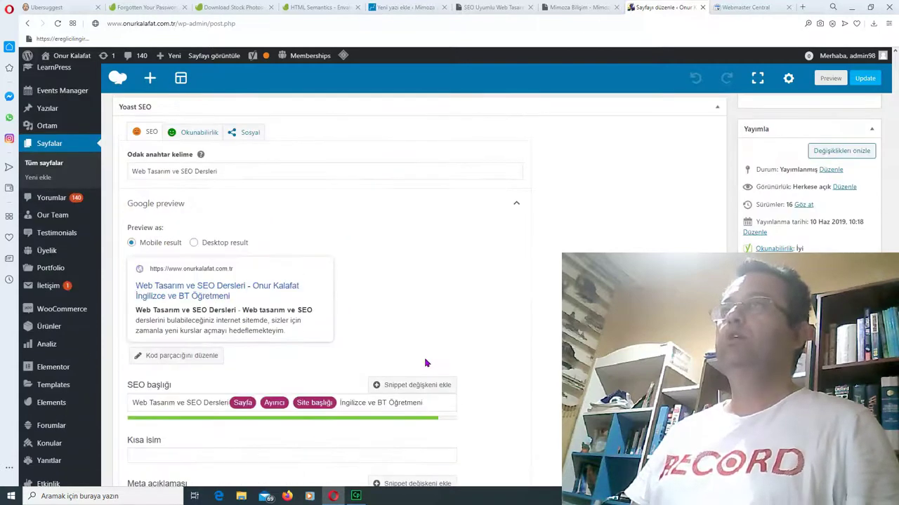
scroll(425, 363, "down", 1)
scroll(424, 358, "down", 2)
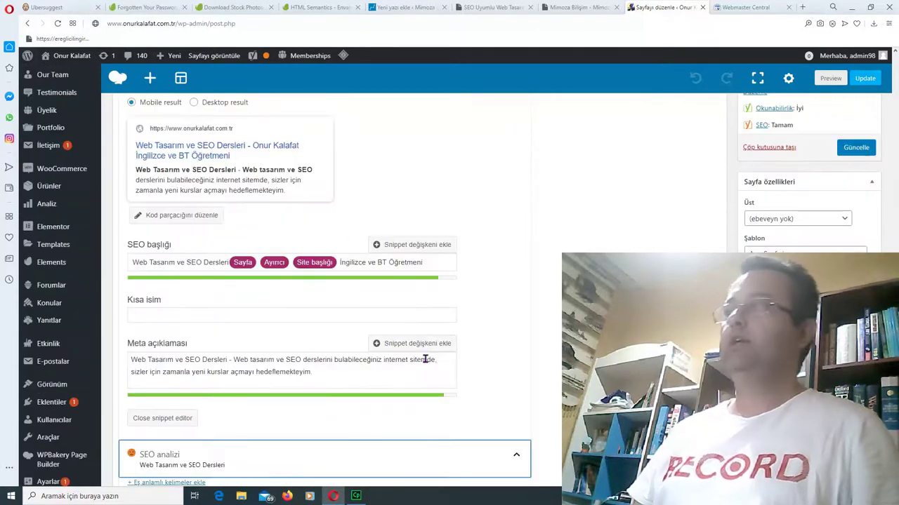
scroll(425, 361, "up", 3)
scroll(390, 317, "down", 1)
scroll(386, 314, "up", 1)
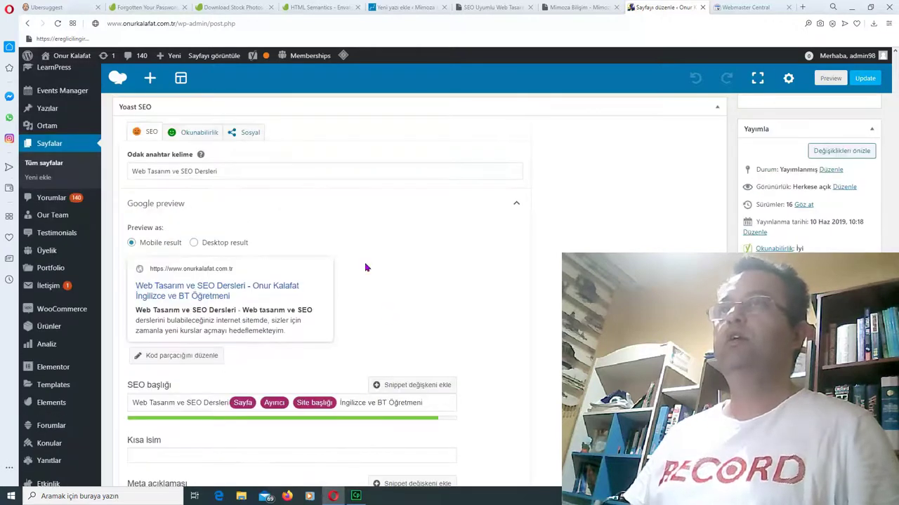
left_click(302, 171)
left_click(393, 309)
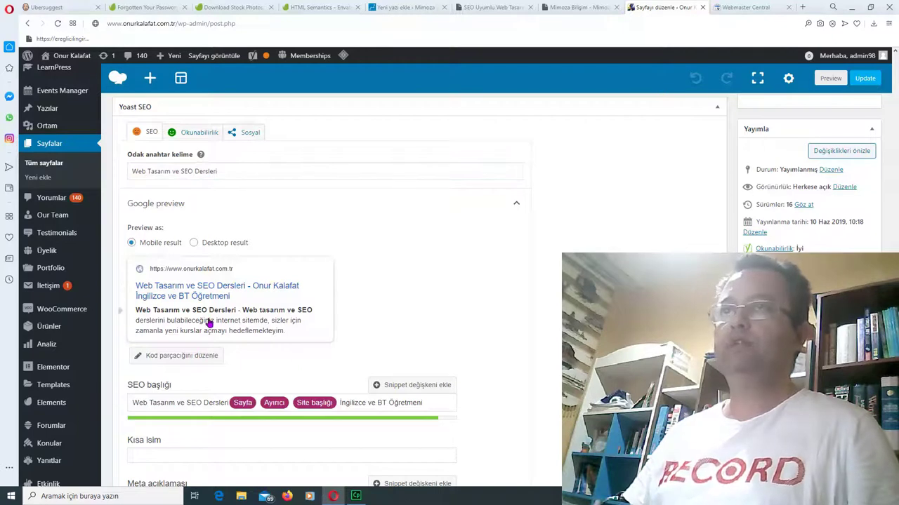
Step: Fill the empty slug field (Kısa isim) with "Web Tasarım ve SEO Dersleri" and recheck the SEO analysis results
scroll(301, 327, "down", 2)
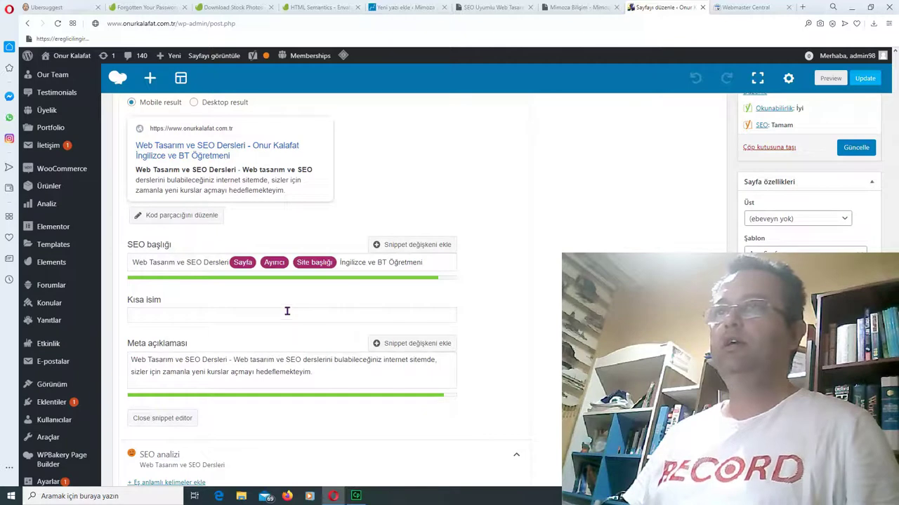
left_click(286, 313)
left_click(218, 335)
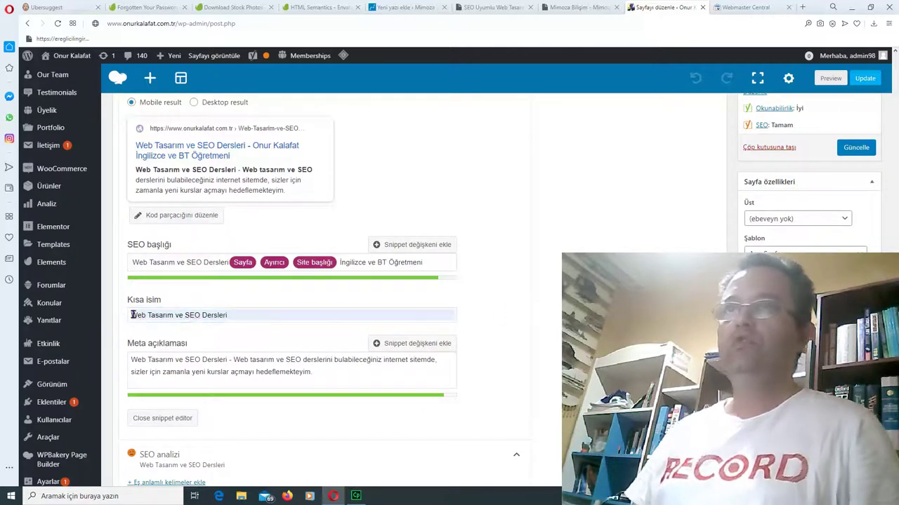
triple_click(236, 314)
scroll(508, 345, "down", 3)
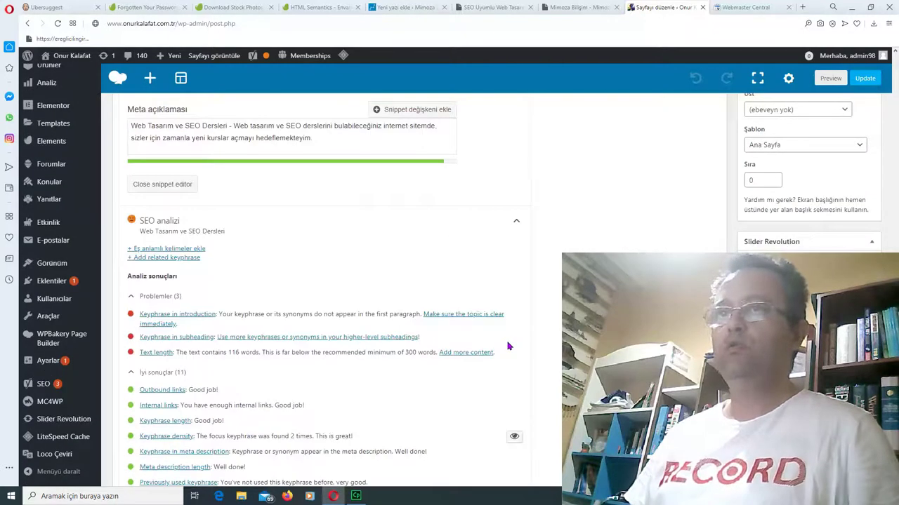
scroll(508, 345, "up", 2)
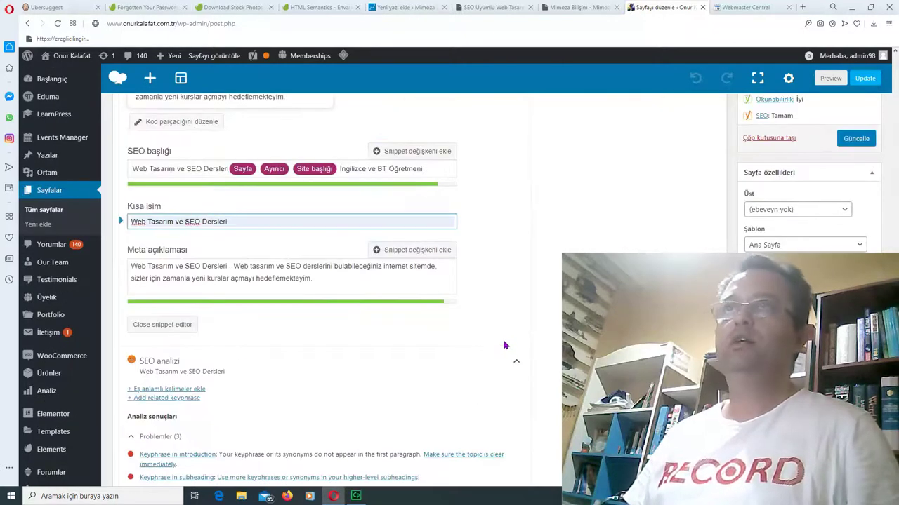